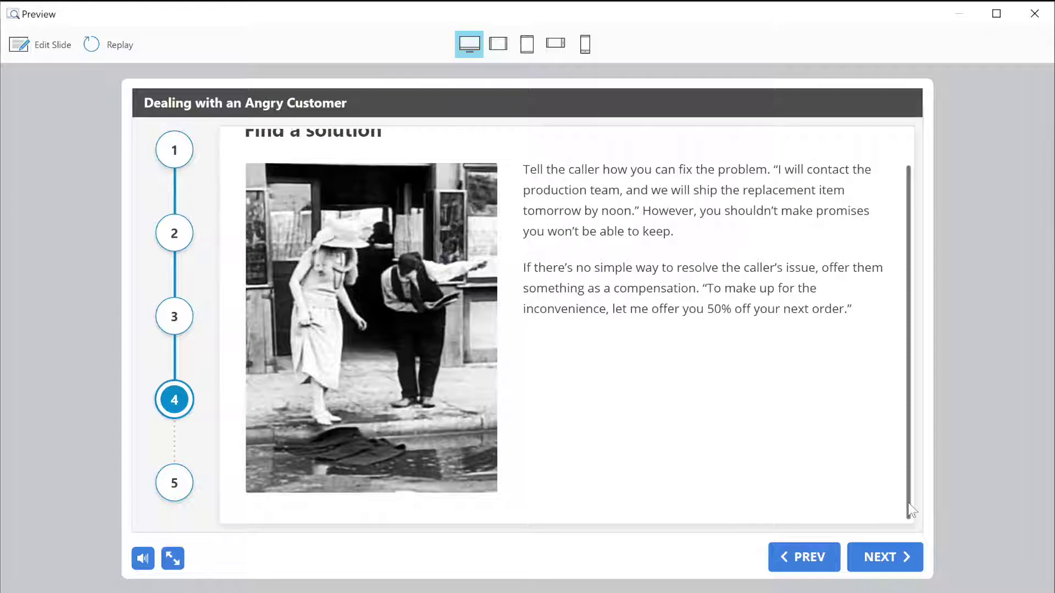
Step: Page through the sample interactions, stepping the Deming Cycle through Do, Check and Act
{"action": "left_click", "coordinate": [906, 559]}
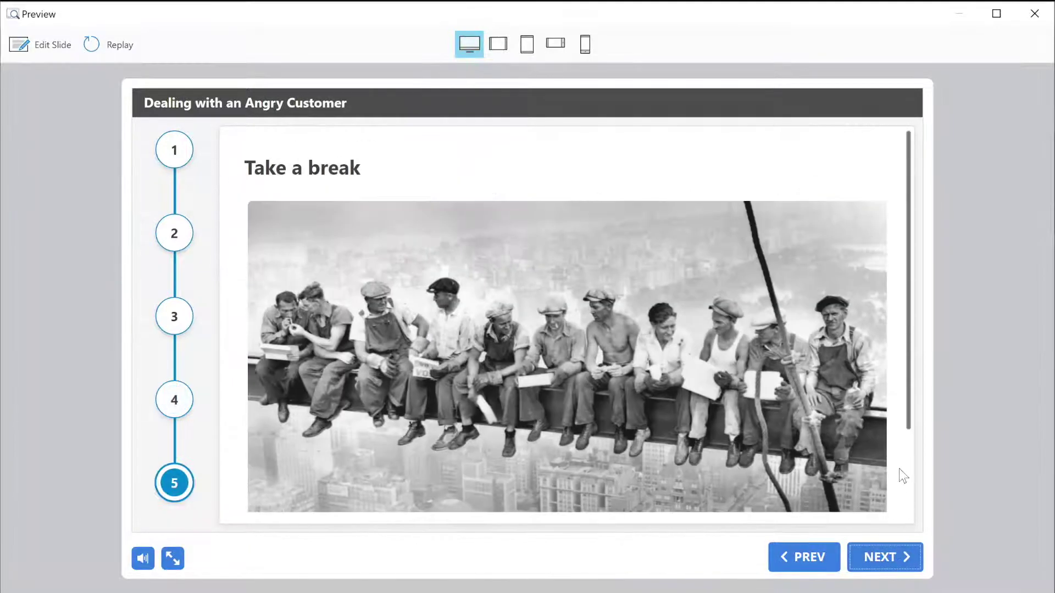
{"action": "left_click_drag", "start_coordinate": [908, 410], "coordinate": [915, 503]}
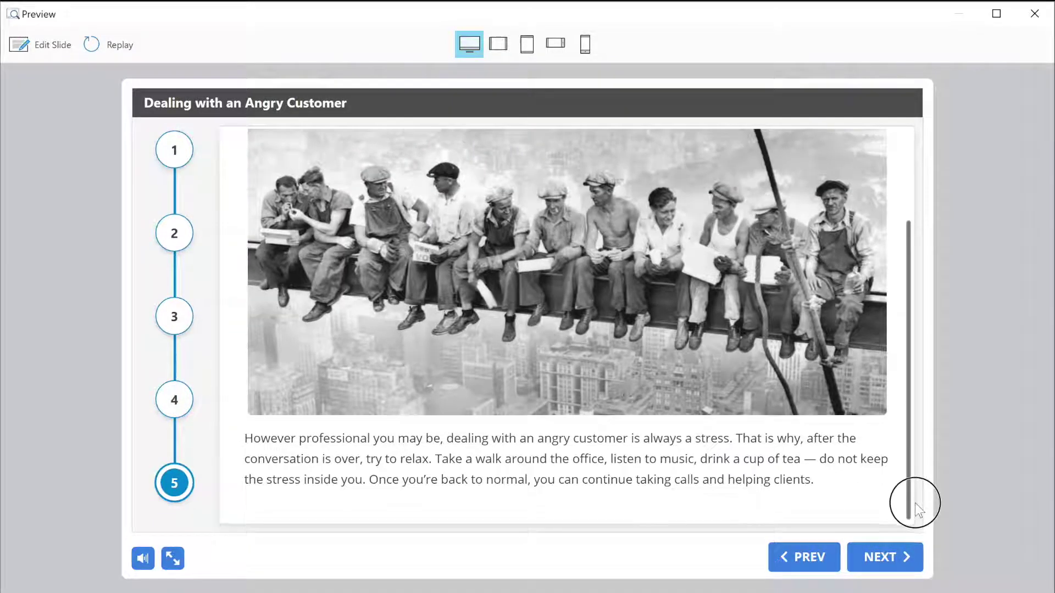
{"action": "left_click", "coordinate": [901, 553]}
{"action": "left_click", "coordinate": [899, 558]}
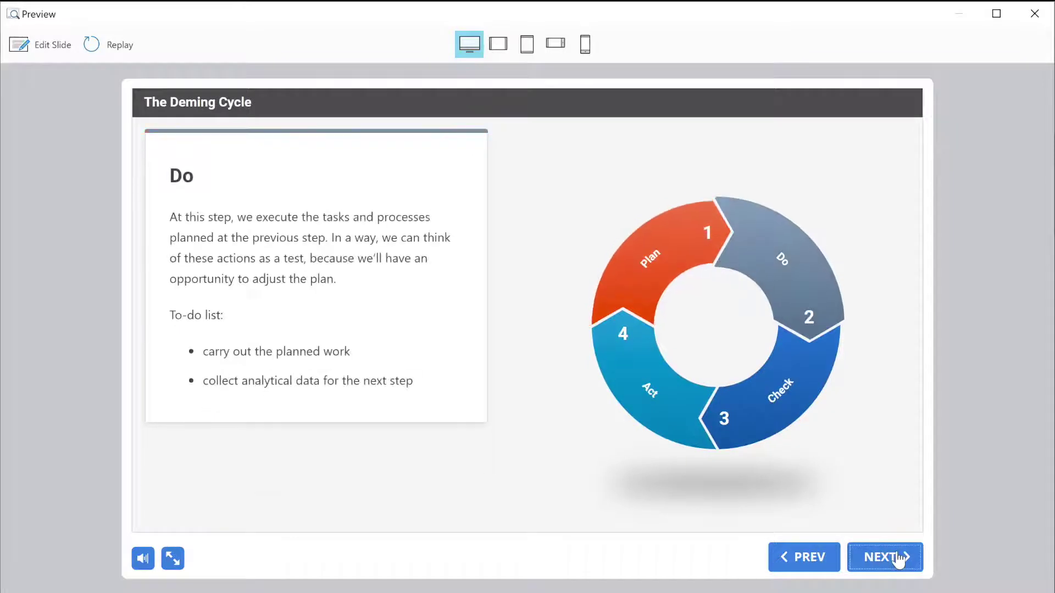
{"action": "left_click", "coordinate": [899, 558]}
{"action": "left_click", "coordinate": [899, 558]}
Step: Advance to the Six Oceans Company History and preview it in tablet and phone layouts
{"action": "left_click", "coordinate": [899, 558]}
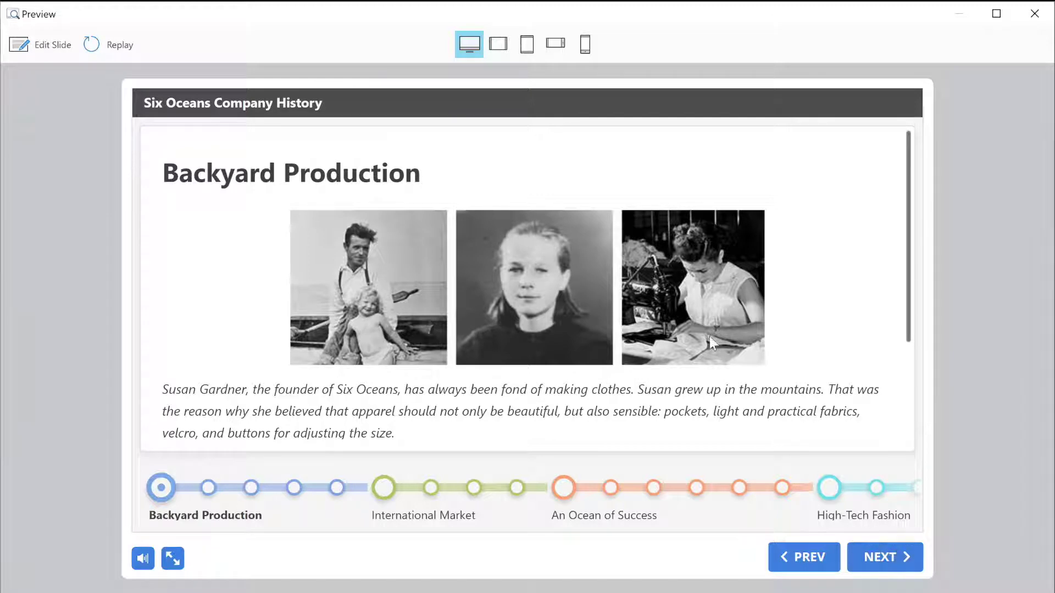
{"action": "left_click", "coordinate": [497, 44]}
{"action": "left_click", "coordinate": [582, 47]}
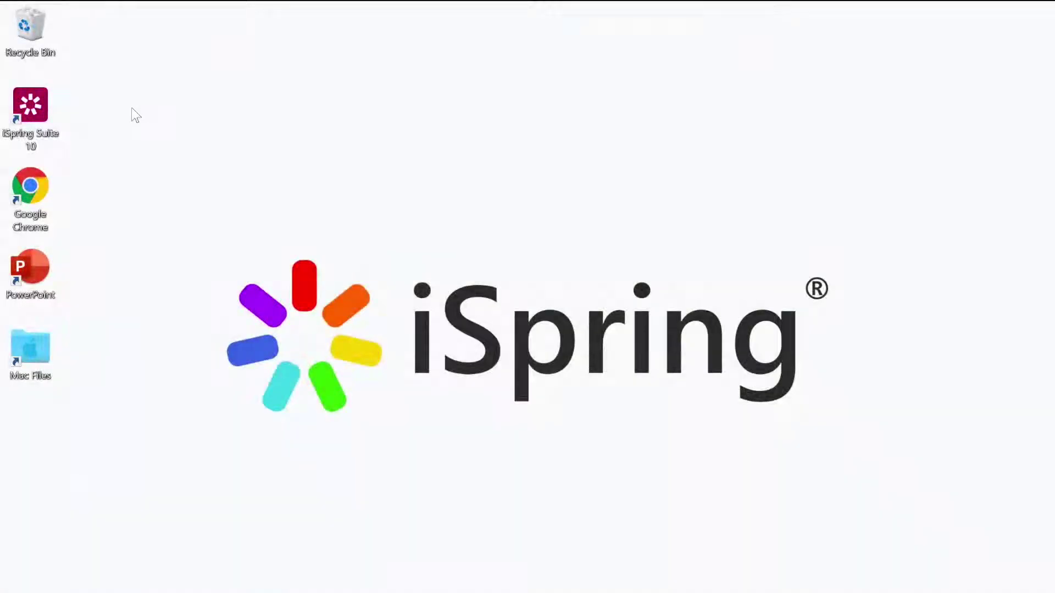
Step: Launch iSpring Suite 10 and create a new Accordion interaction from the Interactions catalog
{"action": "double_click", "coordinate": [30, 107]}
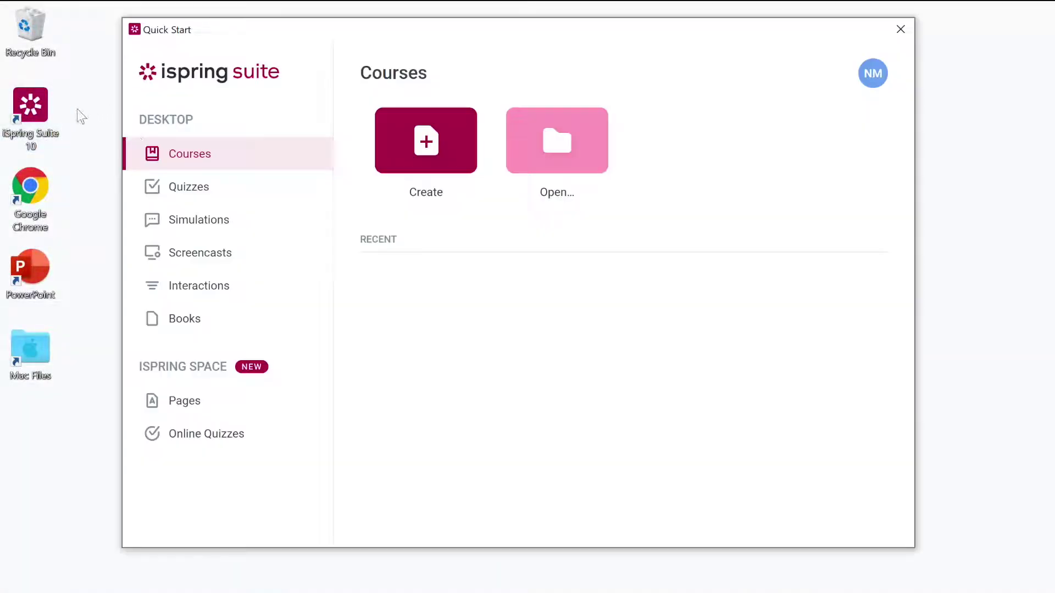
{"action": "left_click", "coordinate": [217, 285]}
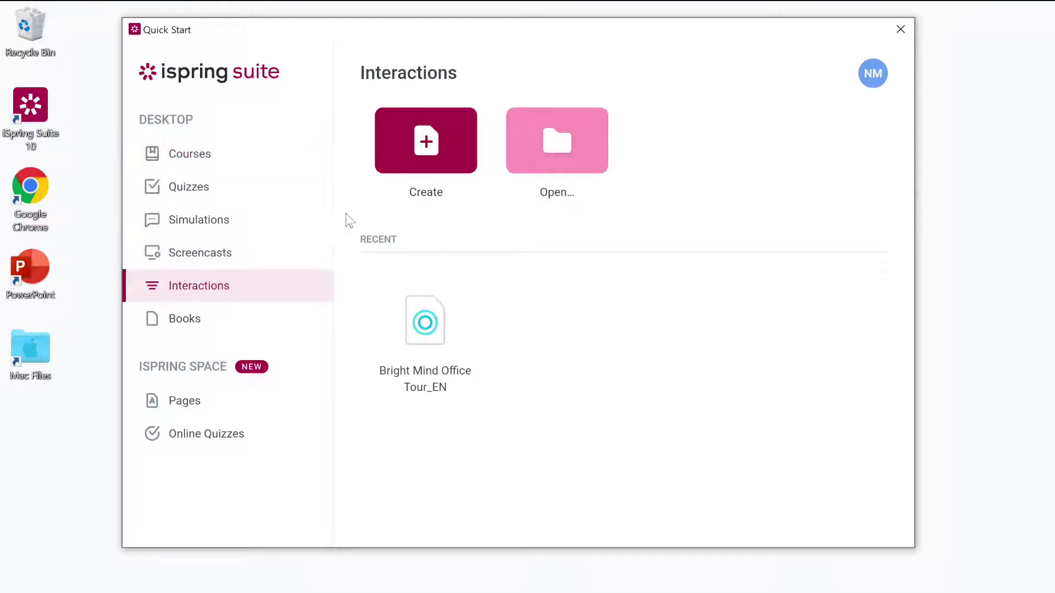
{"action": "left_click", "coordinate": [417, 144]}
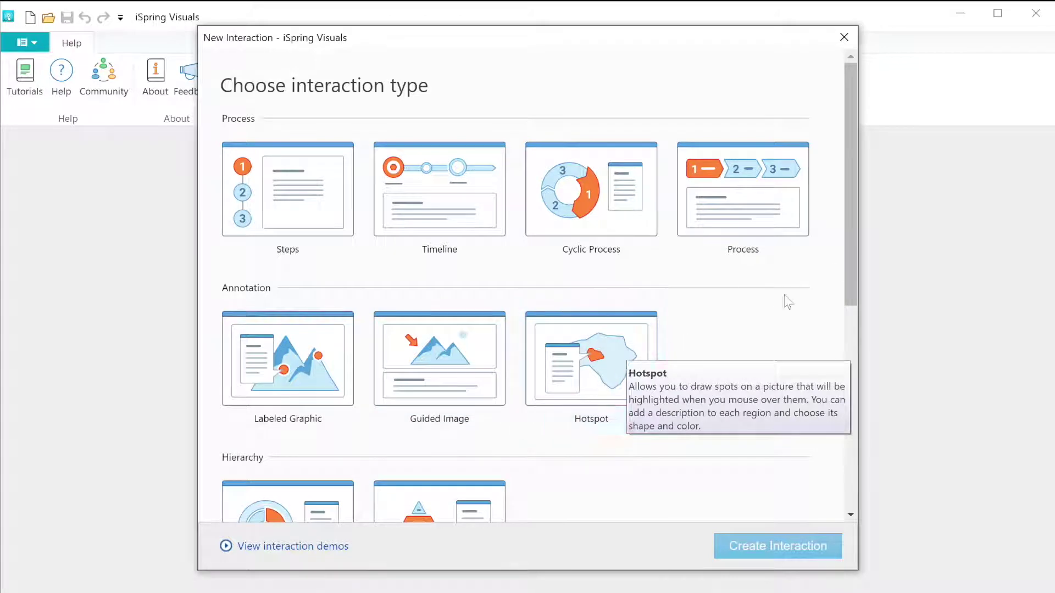
{"action": "left_click_drag", "start_coordinate": [853, 250], "coordinate": [891, 462]}
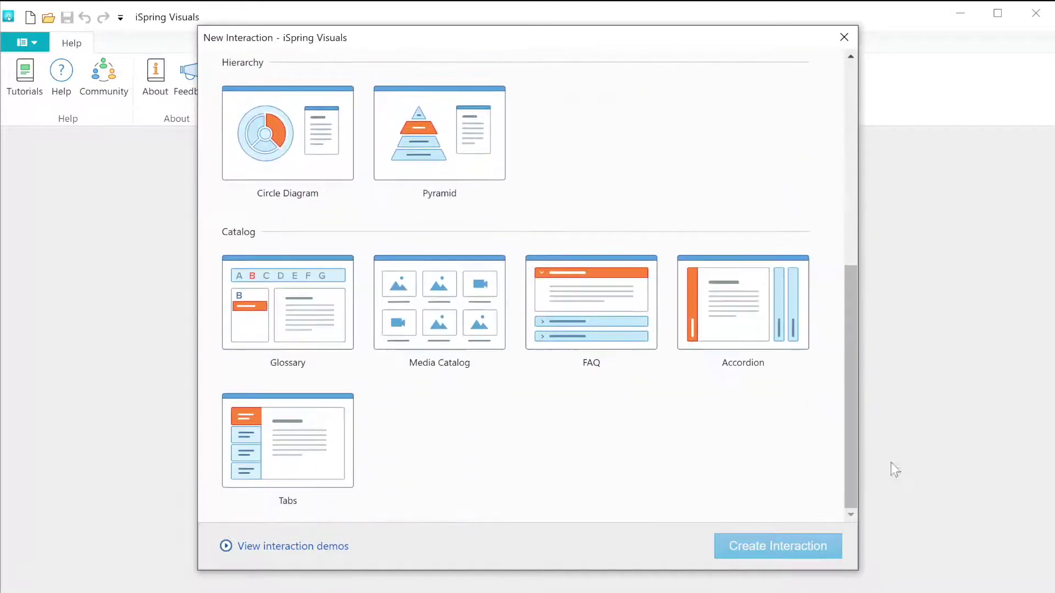
{"action": "left_click", "coordinate": [722, 320]}
{"action": "left_click", "coordinate": [777, 551]}
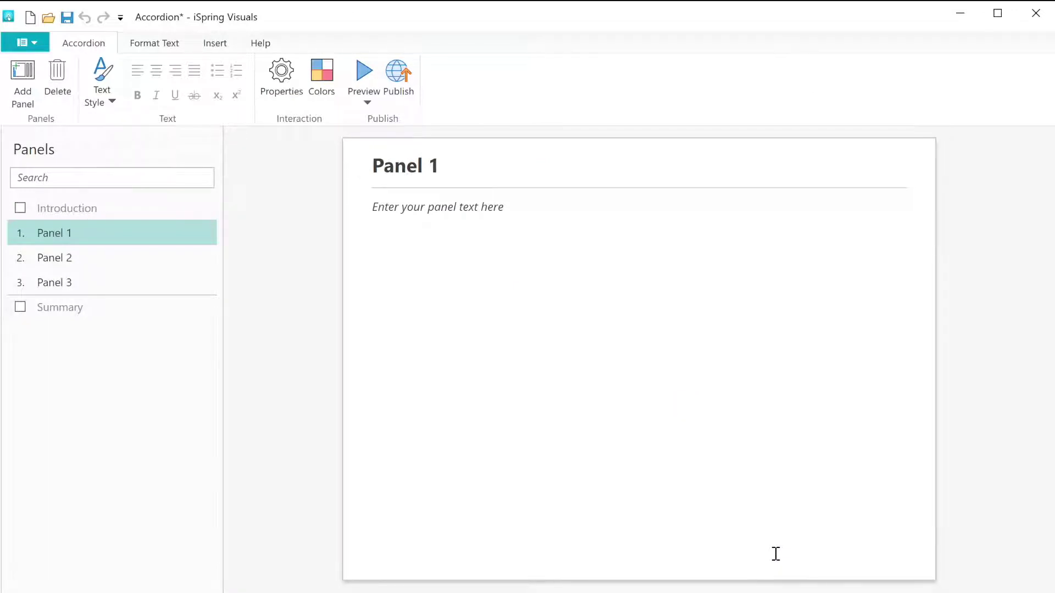
Step: Rename Panel 1 to Workspace and paste the open-space office description as its body text
{"action": "left_click", "coordinate": [397, 168]}
{"action": "key", "text": "ctrl+a"}
{"action": "type", "text": "Workspace"}
{"action": "left_click", "coordinate": [397, 206]}
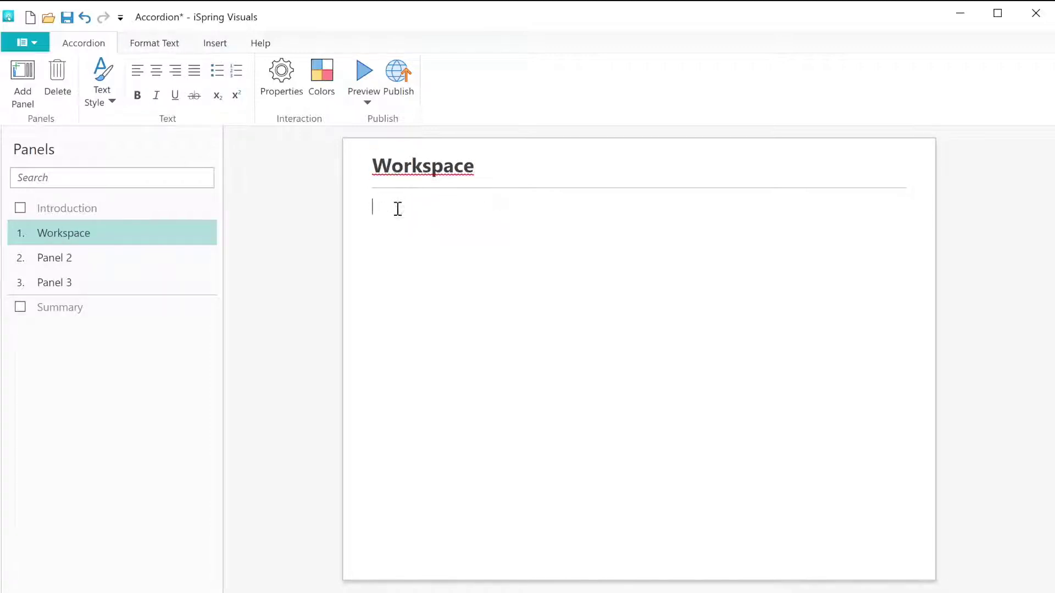
{"action": "type", "text": "The largest area in the office is an open space. It encourages communication and collaboration, and increases motivation: when colleagues around you are working hard, you also want to pitch in."}
Step: Insert the Work Space picture into the panel
{"action": "left_click", "coordinate": [228, 45]}
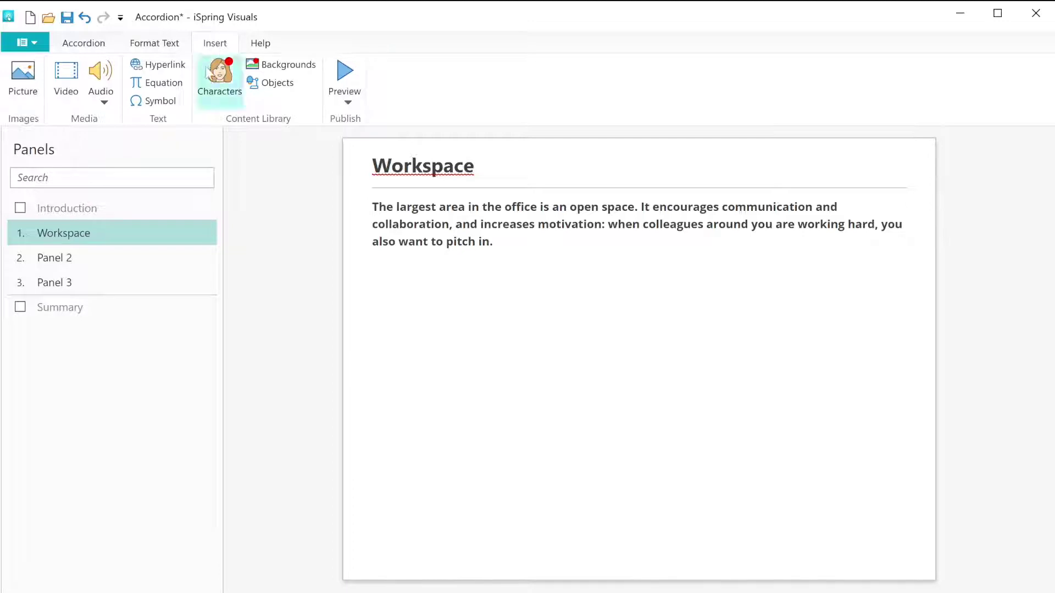
{"action": "left_click", "coordinate": [13, 94]}
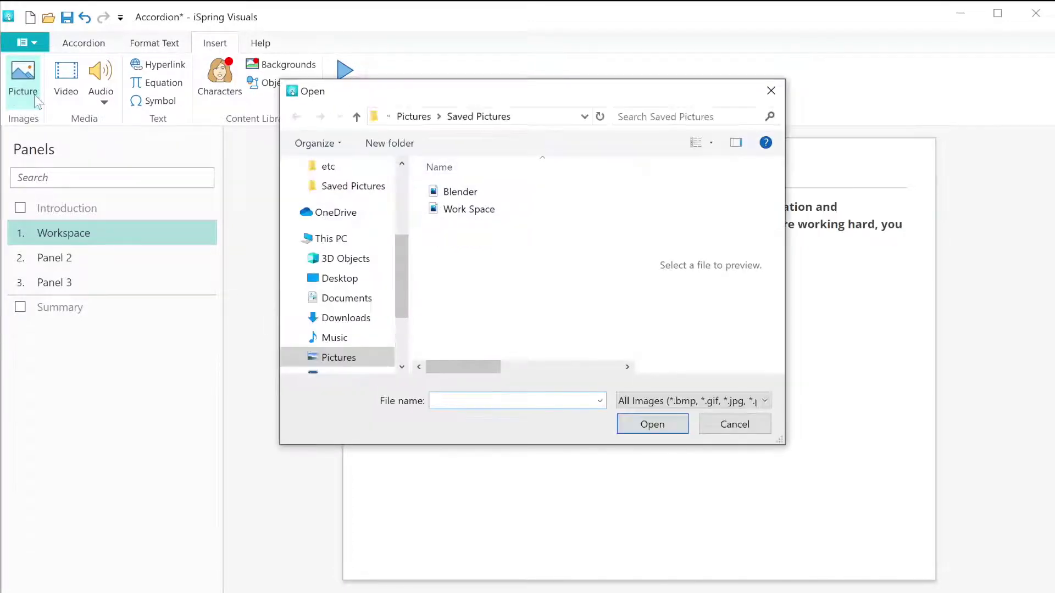
{"action": "left_click", "coordinate": [448, 209]}
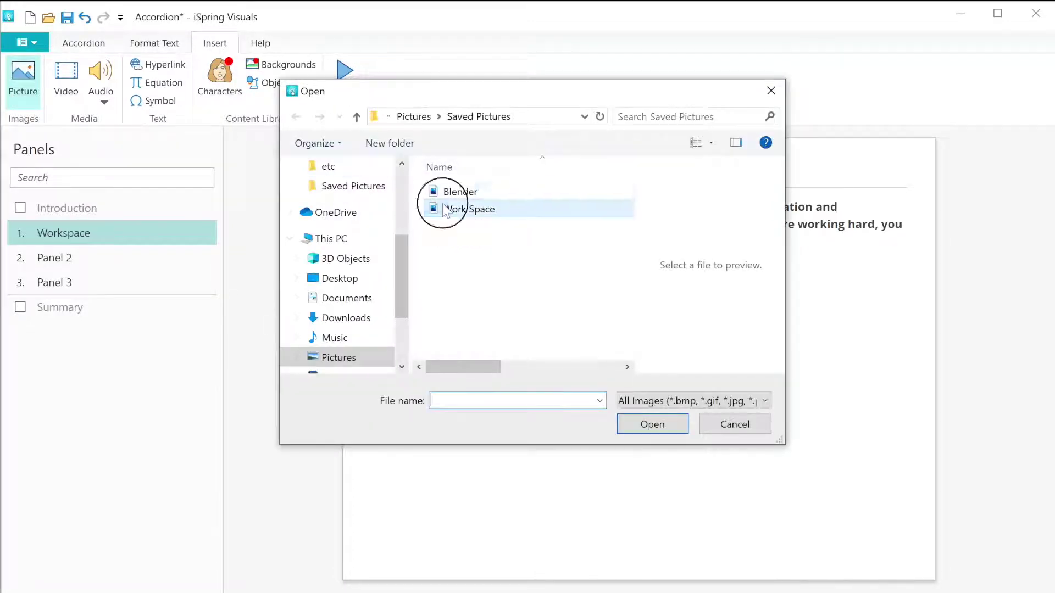
{"action": "left_click", "coordinate": [642, 420]}
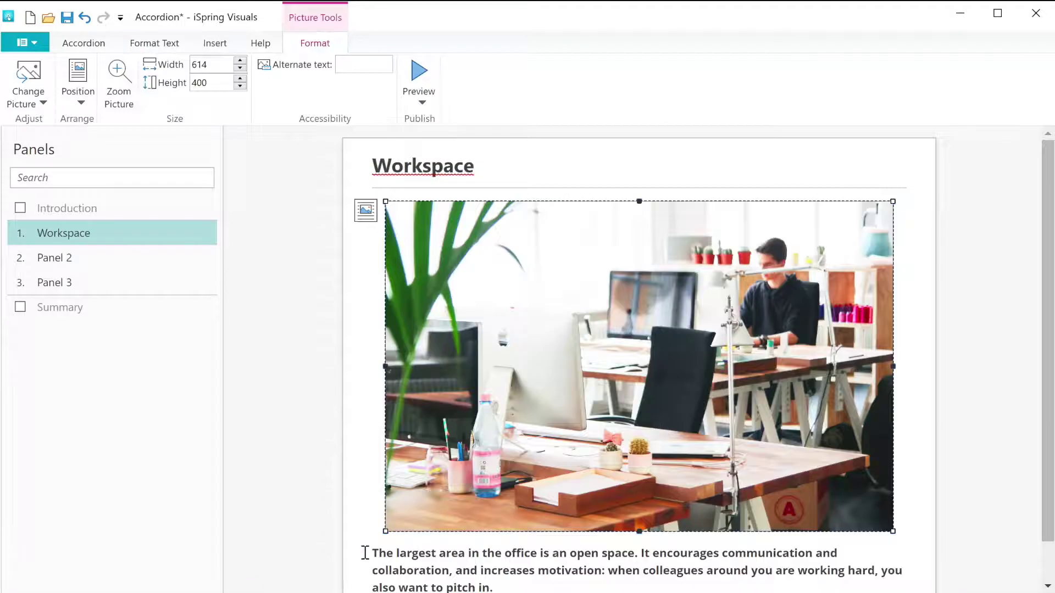
{"action": "left_click", "coordinate": [365, 552]}
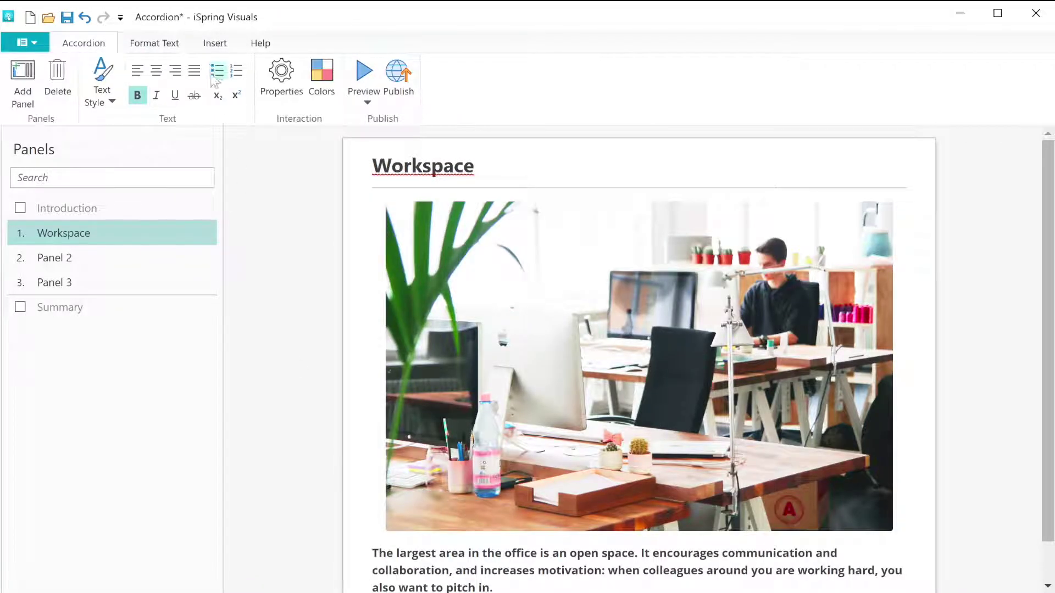
{"action": "left_click", "coordinate": [212, 48]}
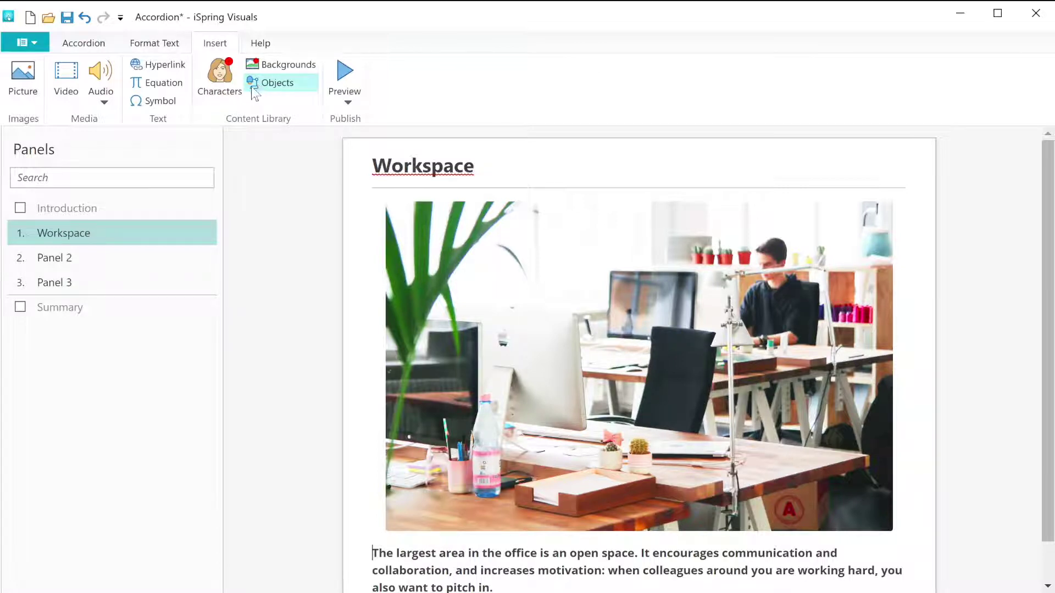
{"action": "left_click", "coordinate": [21, 209]}
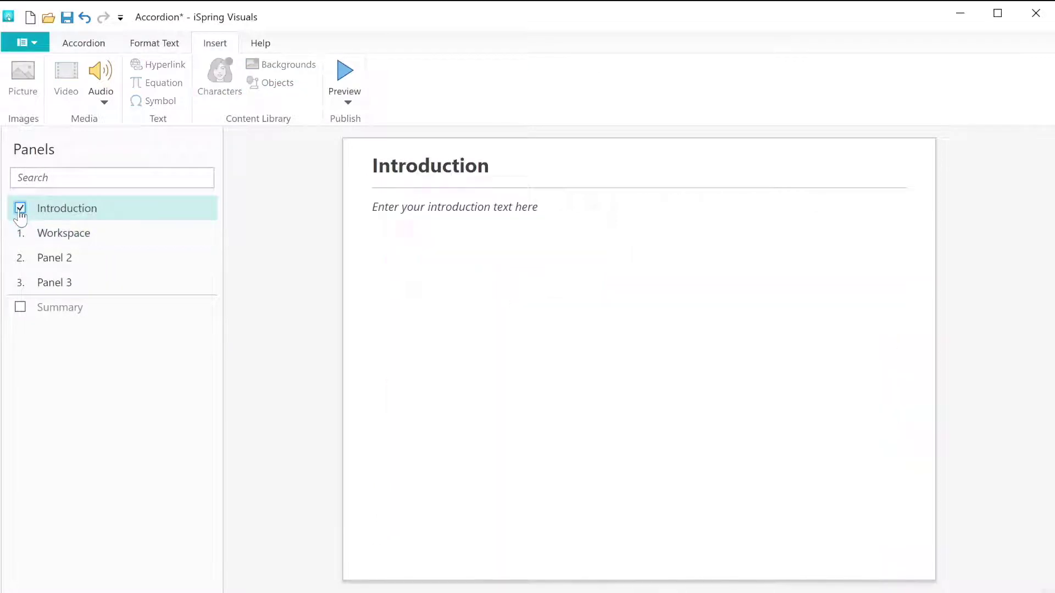
{"action": "left_click", "coordinate": [20, 208]}
{"action": "left_click", "coordinate": [43, 233]}
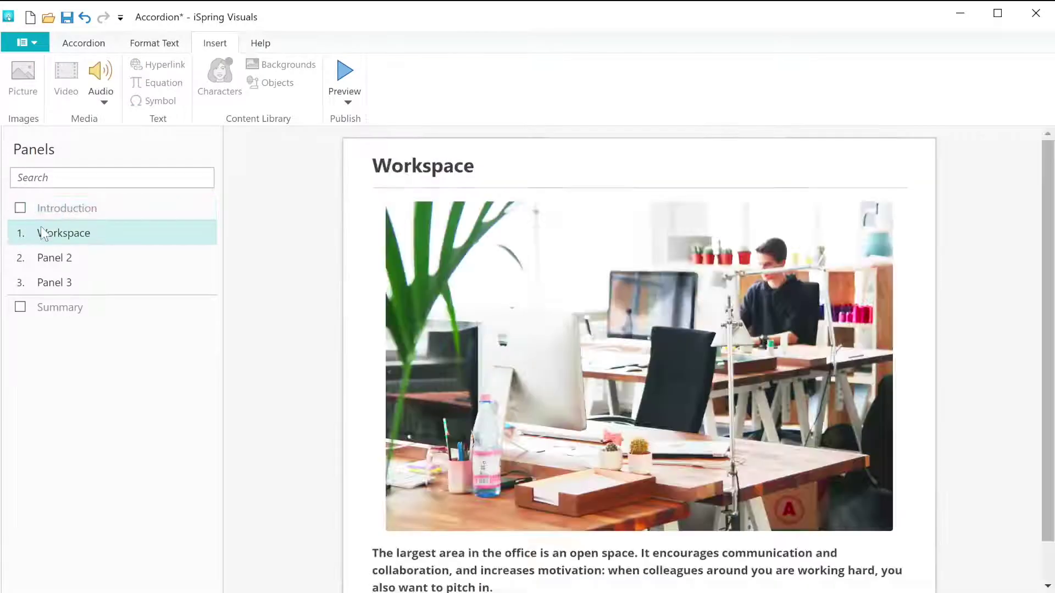
{"action": "left_click", "coordinate": [72, 46]}
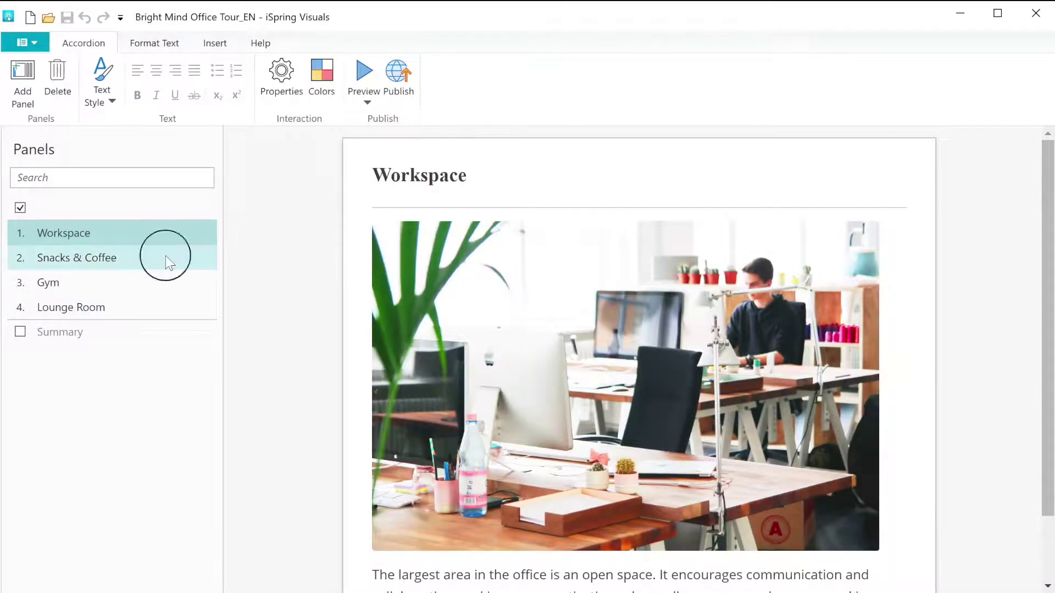
Step: View the Gym and Lounge Room panels of Bright Mind Office Tour_EN
{"action": "left_click", "coordinate": [162, 281]}
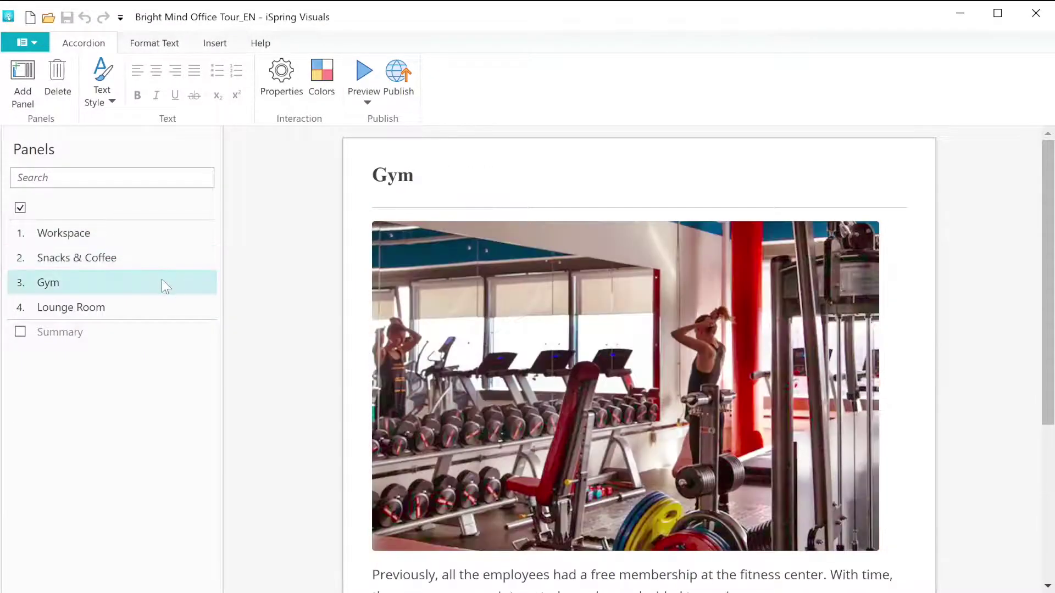
{"action": "left_click", "coordinate": [168, 307]}
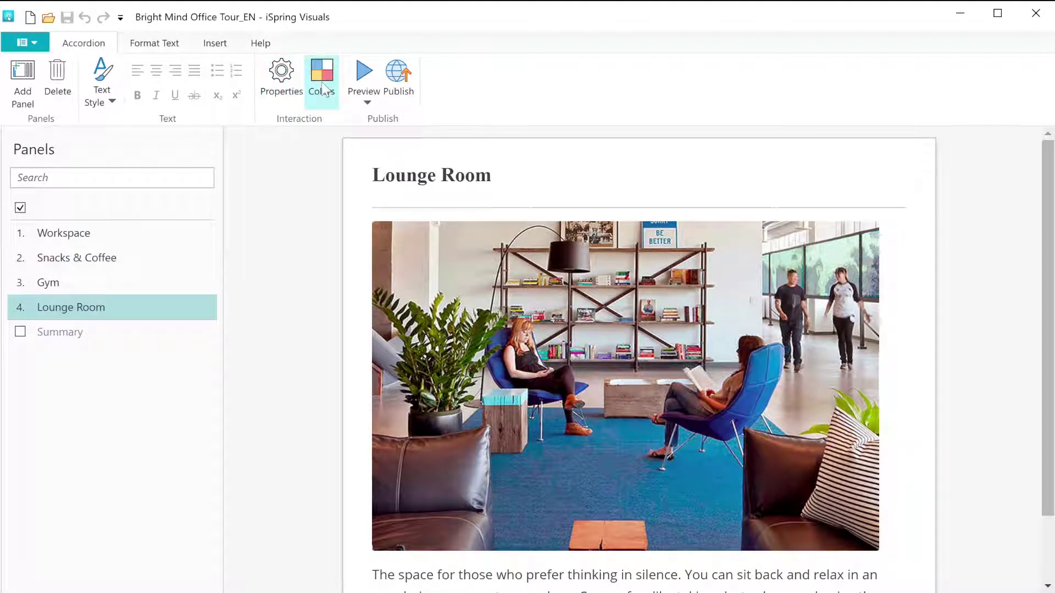
Step: In Customization, keep the title and Push and fade animation, and enable navigation buttons
{"action": "left_click", "coordinate": [285, 82]}
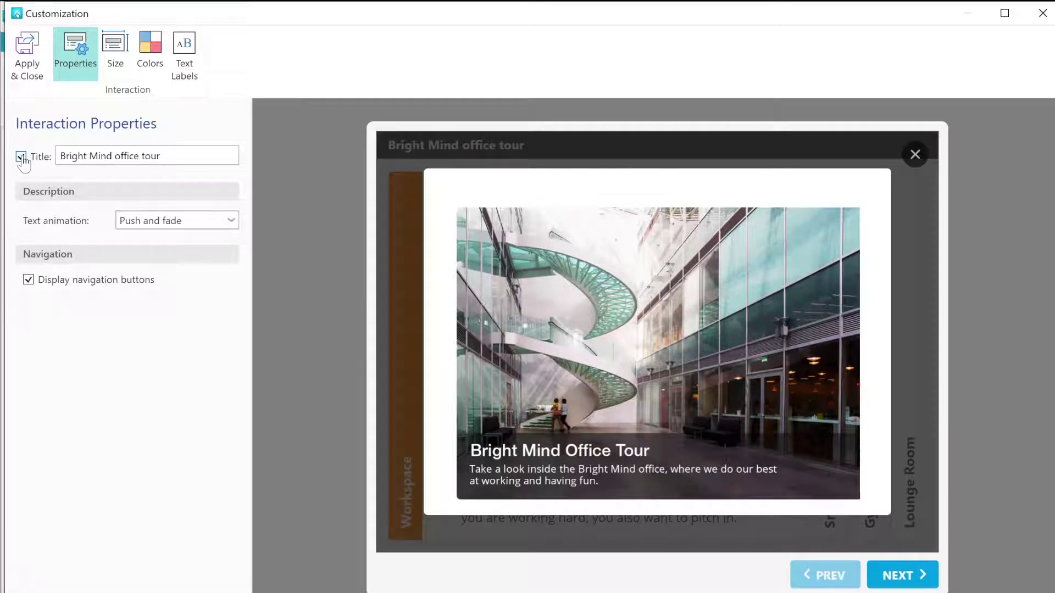
{"action": "left_click", "coordinate": [21, 159]}
{"action": "left_click", "coordinate": [22, 159]}
{"action": "left_click", "coordinate": [145, 221]}
{"action": "left_click", "coordinate": [144, 220]}
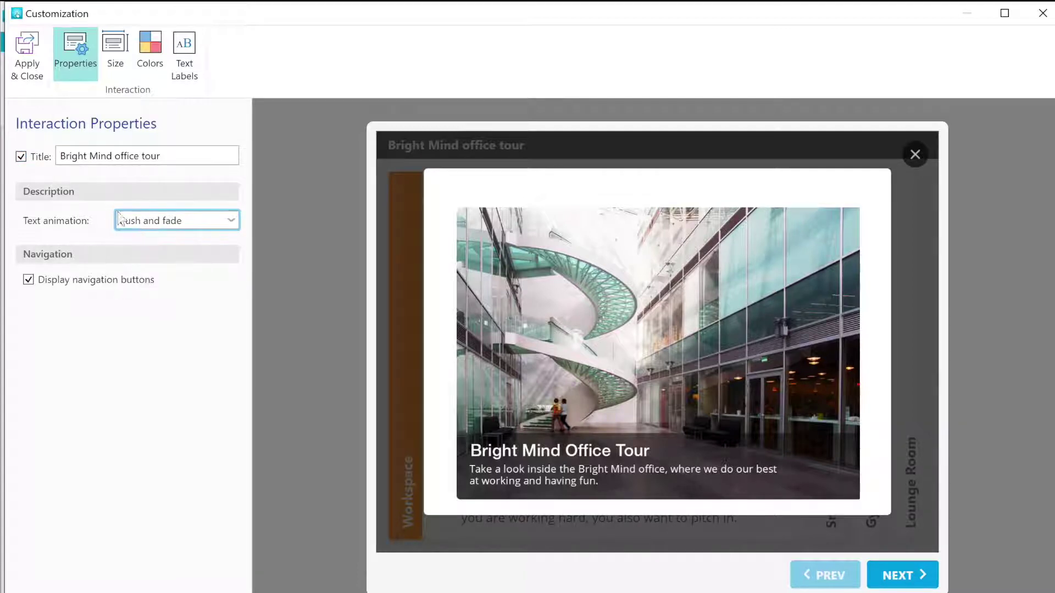
{"action": "left_click", "coordinate": [29, 281]}
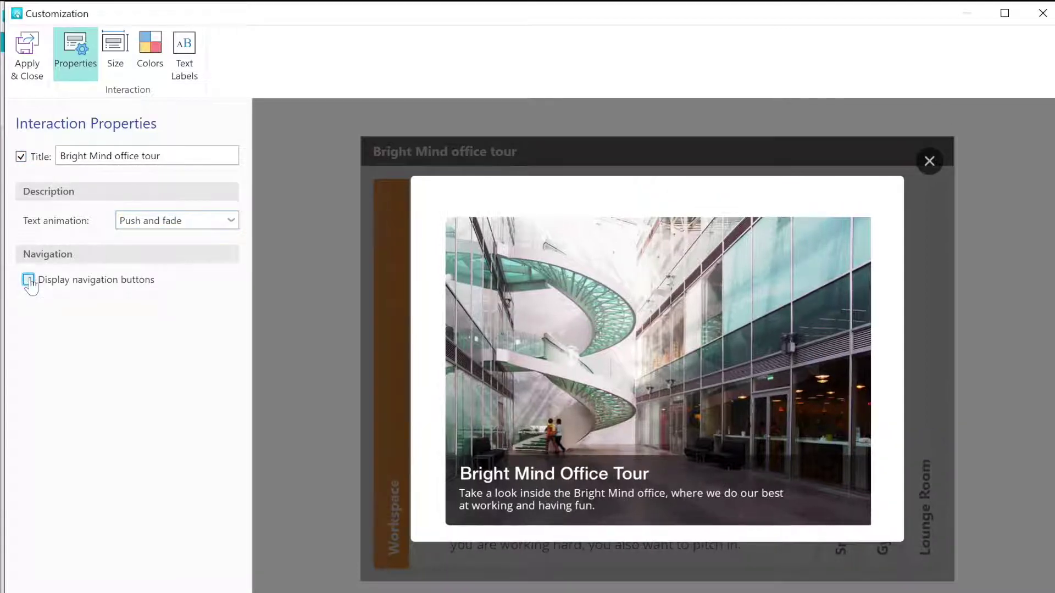
{"action": "left_click", "coordinate": [29, 280]}
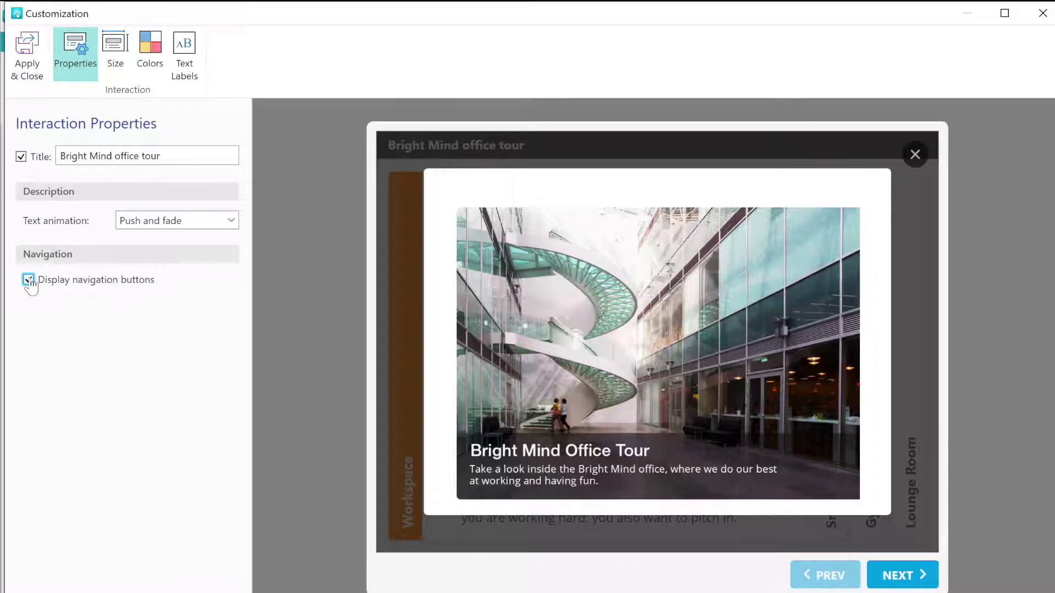
Step: Review the Size and Colors settings, keep the Custom preset, and apply the customization
{"action": "left_click", "coordinate": [119, 49]}
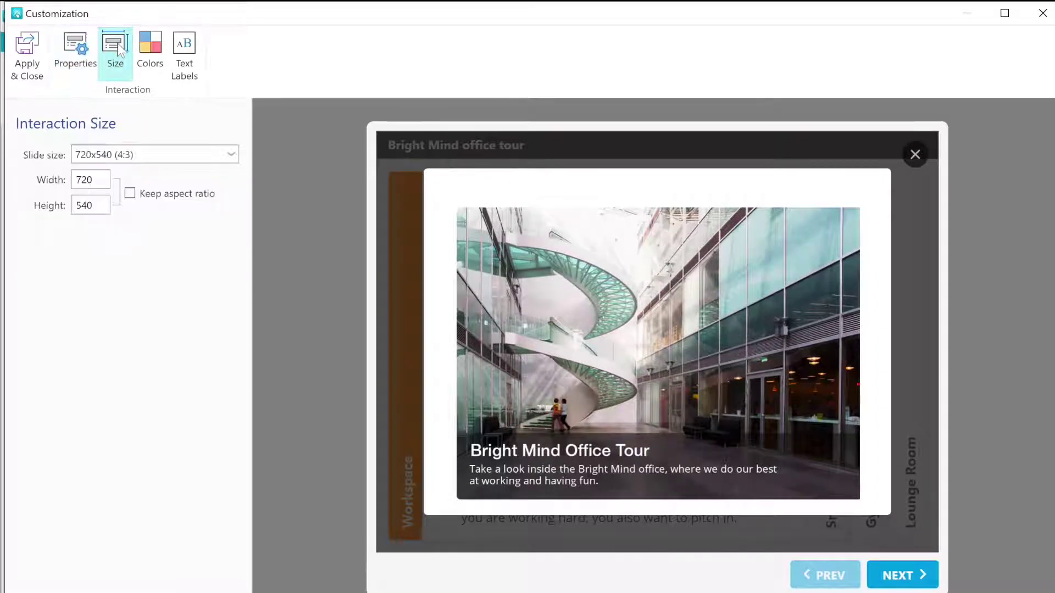
{"action": "left_click", "coordinate": [149, 44]}
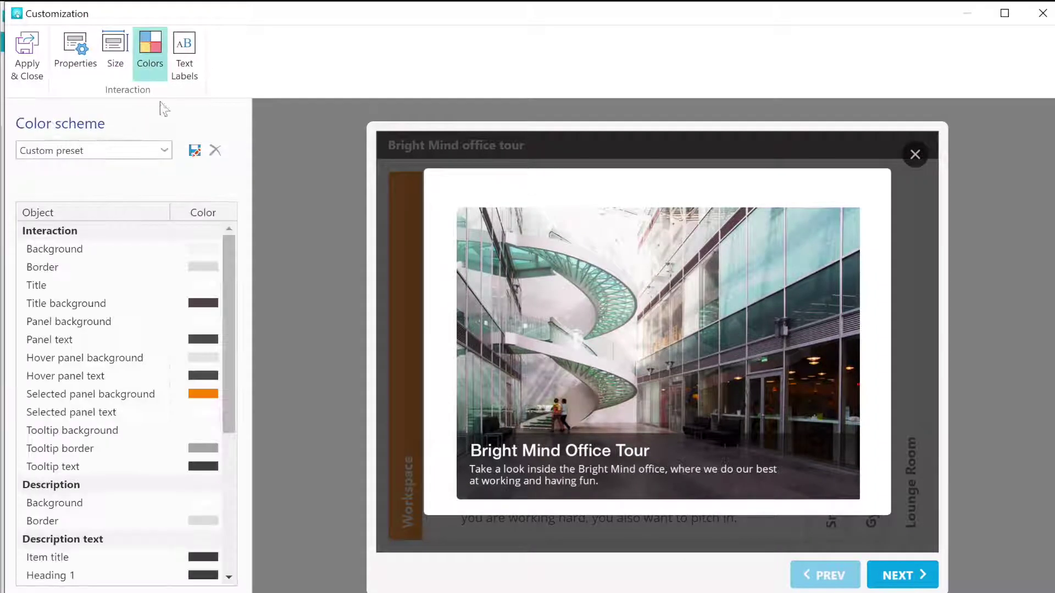
{"action": "left_click", "coordinate": [169, 149]}
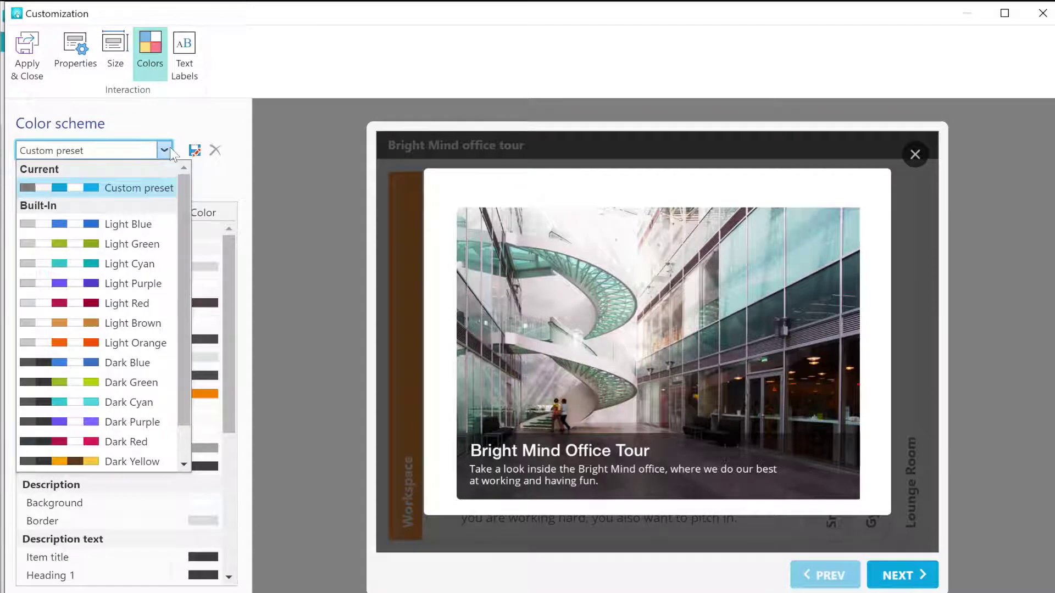
{"action": "left_click", "coordinate": [171, 148]}
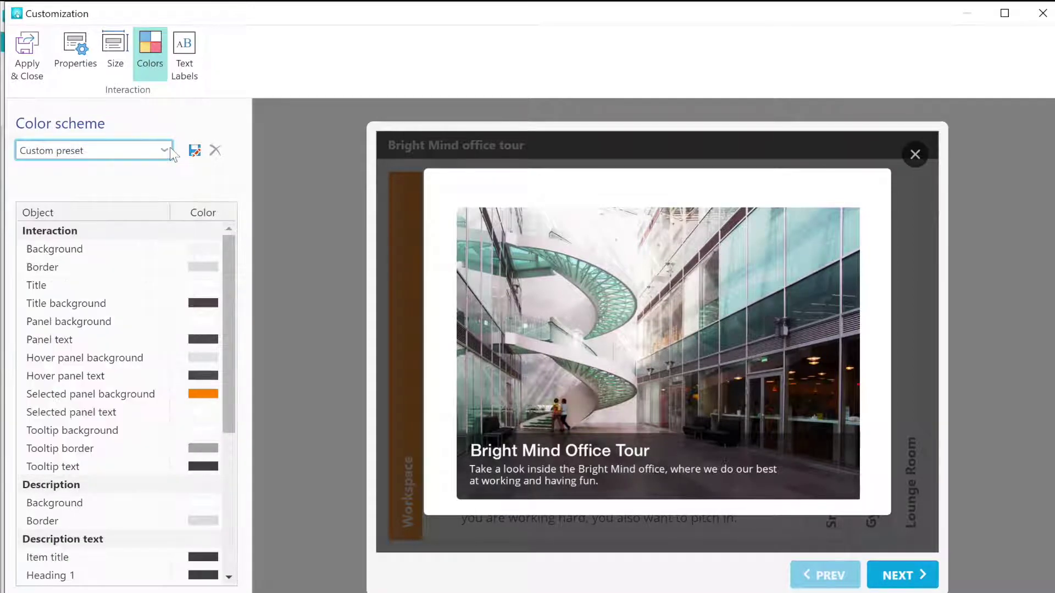
{"action": "left_click", "coordinate": [44, 77]}
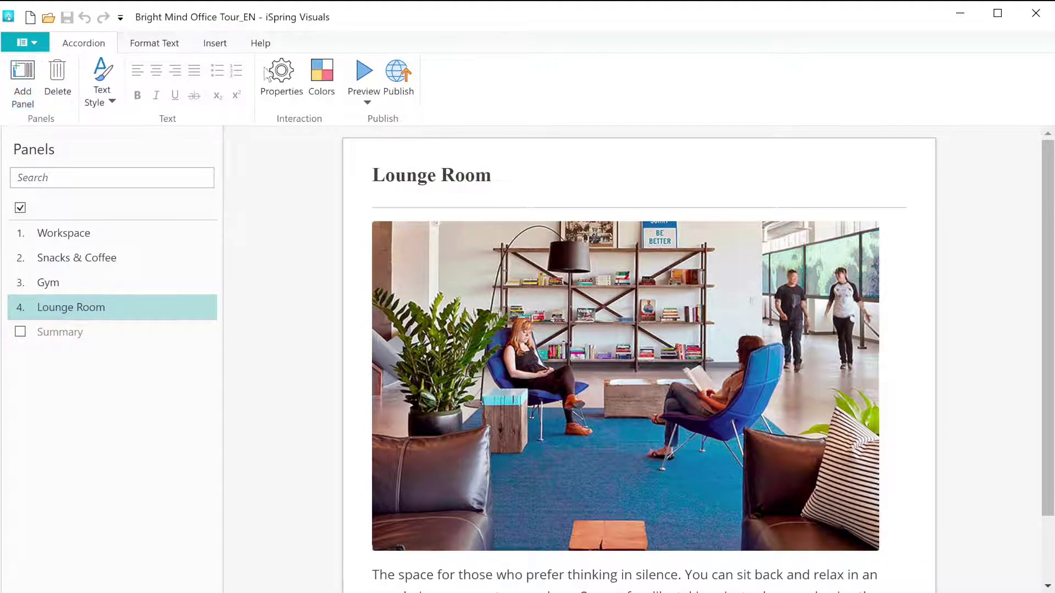
Step: Review the iSpring Space, iSpring Learn and LMS publish destinations, keeping SCORM 1.2
{"action": "left_click", "coordinate": [398, 76]}
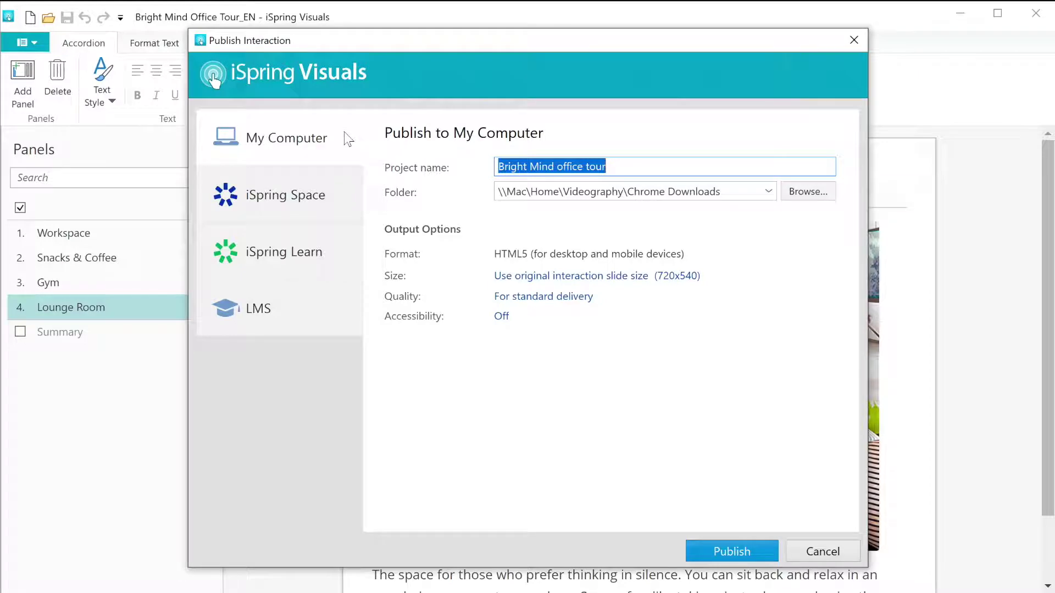
{"action": "left_click", "coordinate": [339, 195]}
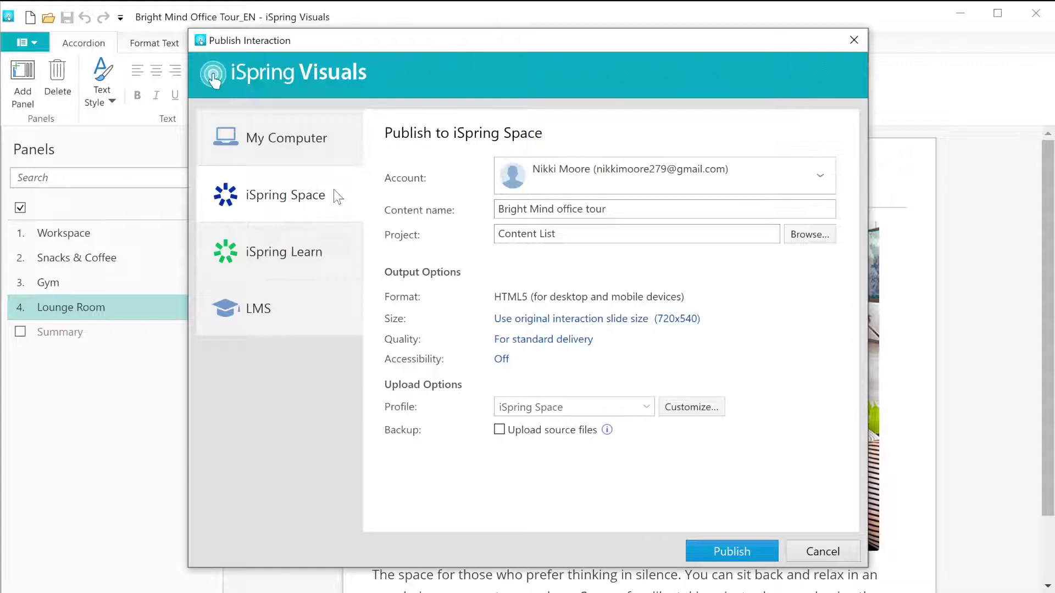
{"action": "left_click", "coordinate": [346, 251]}
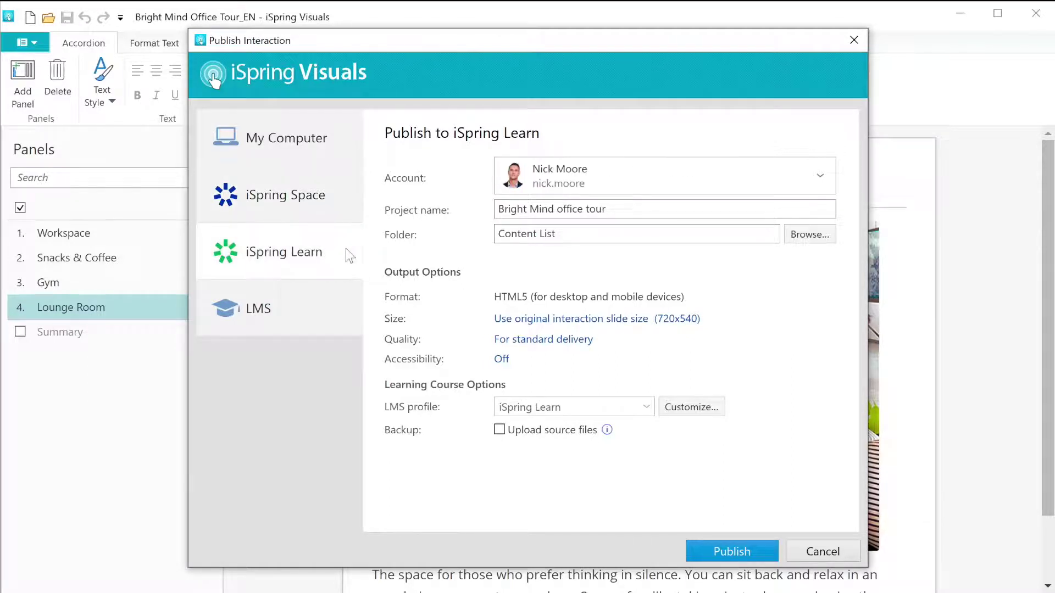
{"action": "left_click", "coordinate": [345, 313]}
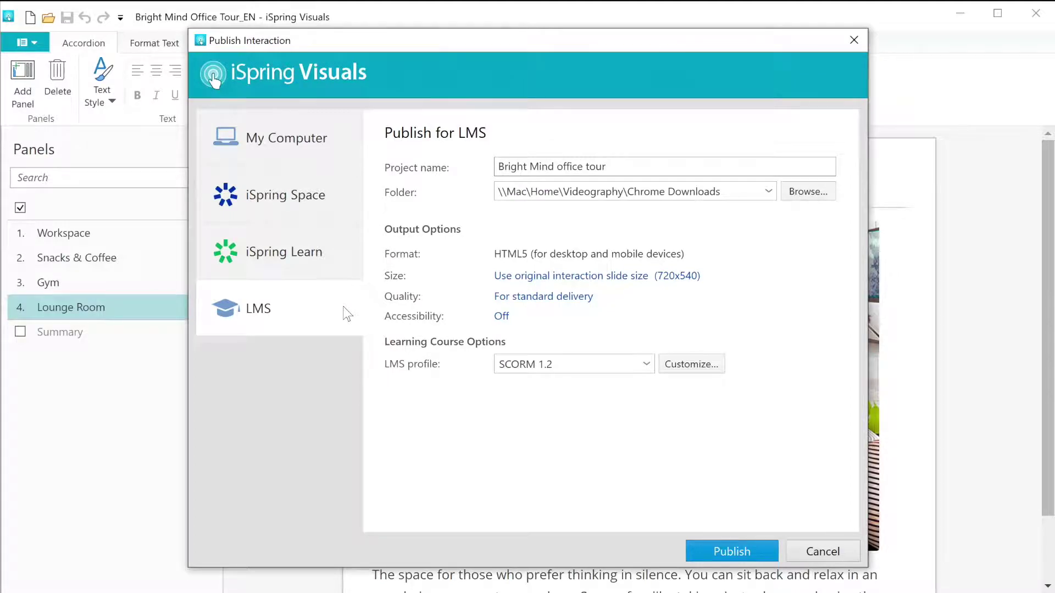
{"action": "left_click", "coordinate": [549, 365]}
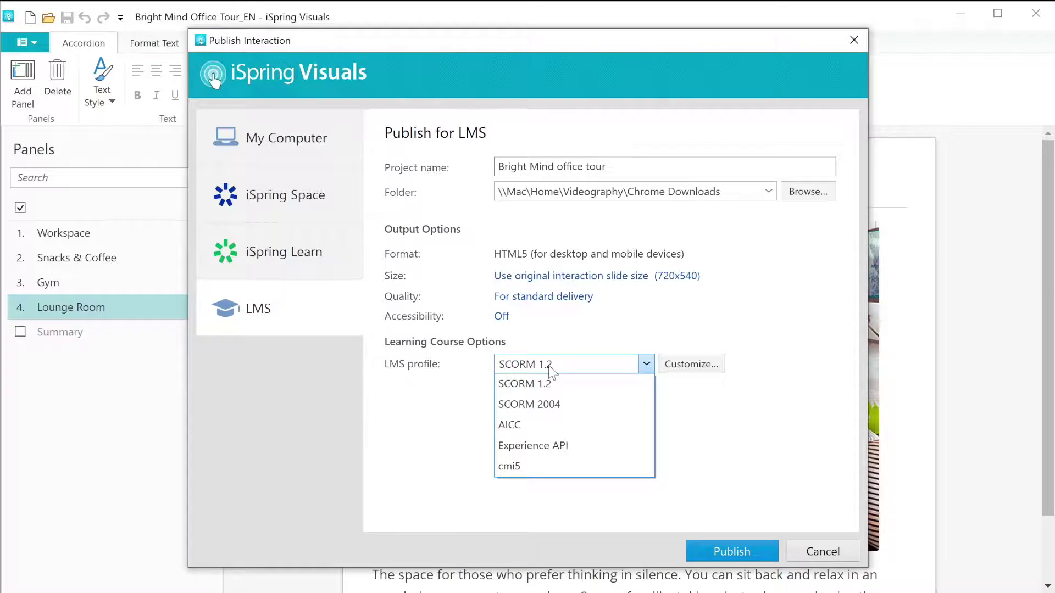
{"action": "left_click", "coordinate": [548, 365]}
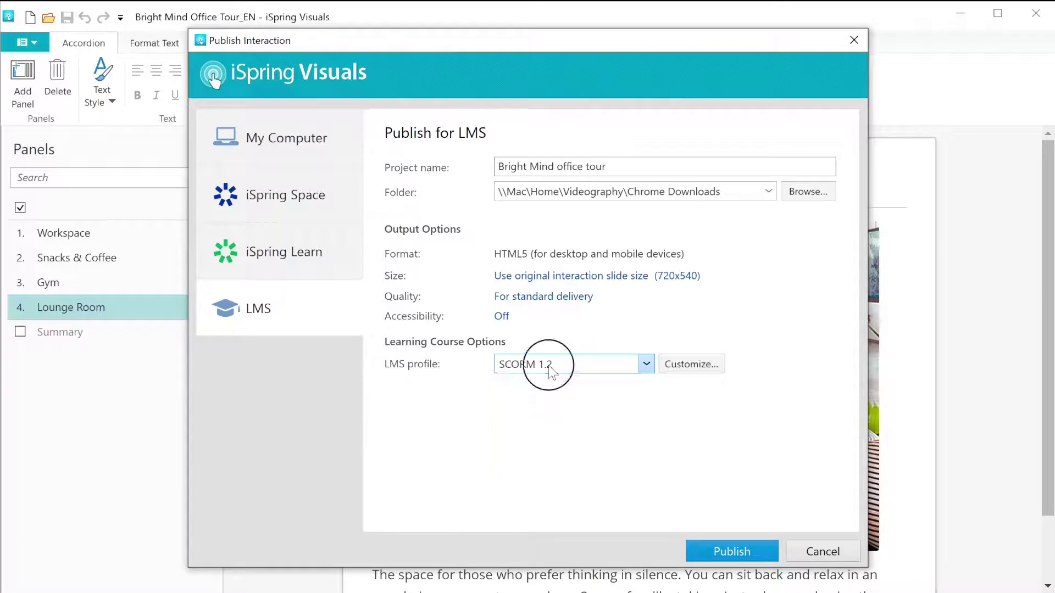
Step: Publish to the iSpring Space All Materials folder and go to the published content online
{"action": "left_click", "coordinate": [337, 201]}
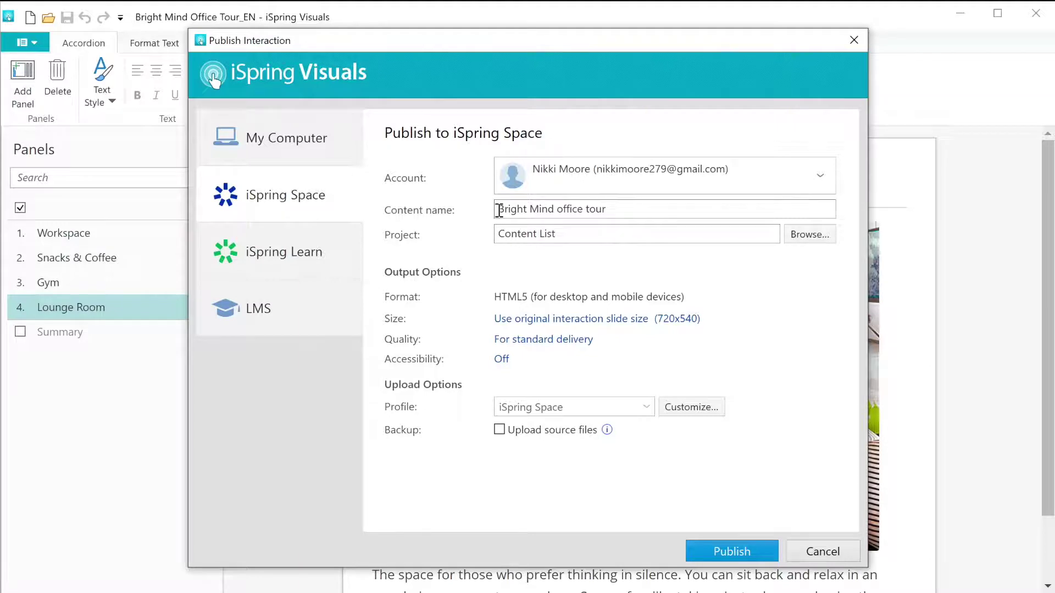
{"action": "left_click", "coordinate": [810, 234]}
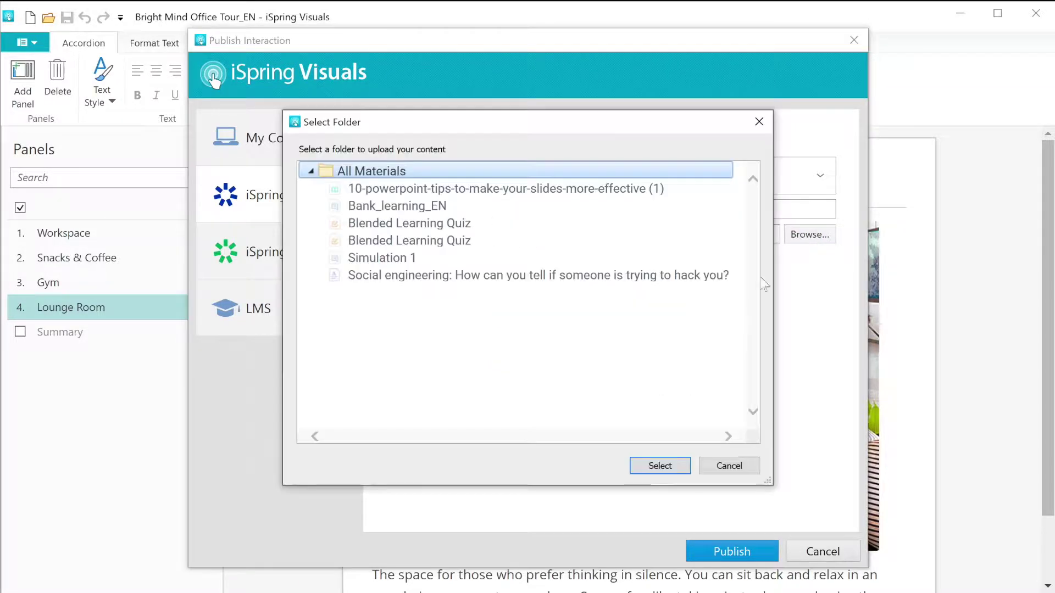
{"action": "left_click", "coordinate": [642, 471]}
{"action": "left_click", "coordinate": [717, 546]}
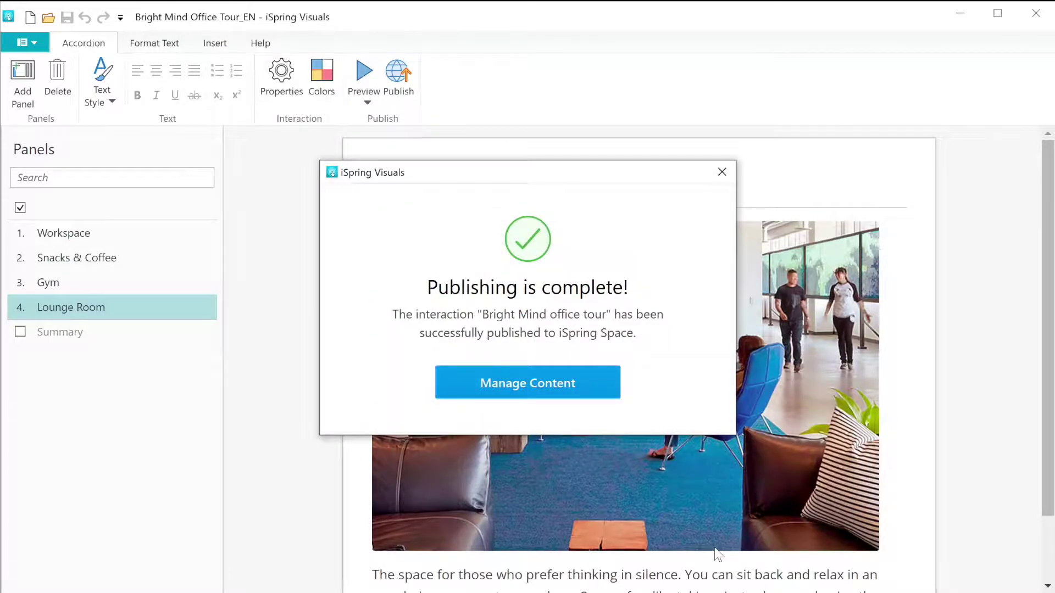
{"action": "left_click", "coordinate": [545, 385]}
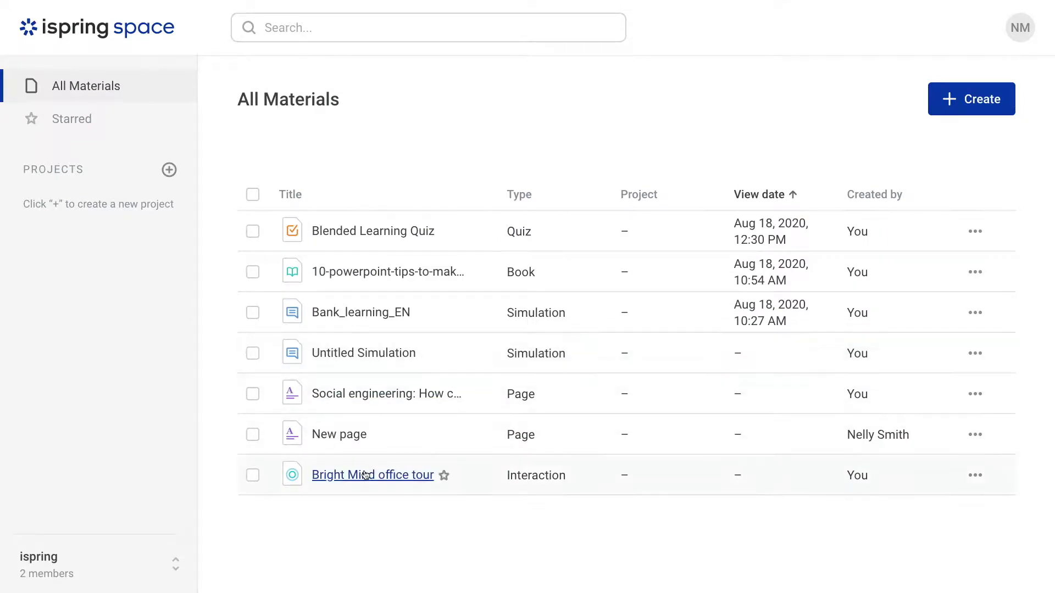
Step: Preview the Bright Mind office tour through Snacks & Coffee and Gym to Lounge Room
{"action": "left_click", "coordinate": [406, 476]}
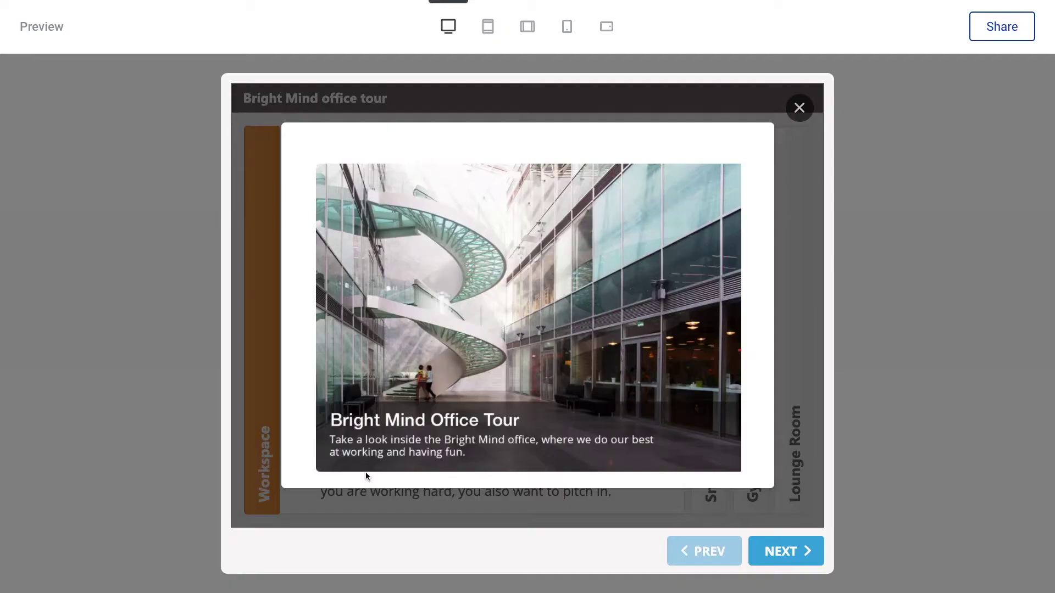
{"action": "left_click", "coordinate": [791, 553]}
{"action": "left_click", "coordinate": [792, 558]}
{"action": "left_click", "coordinate": [792, 558]}
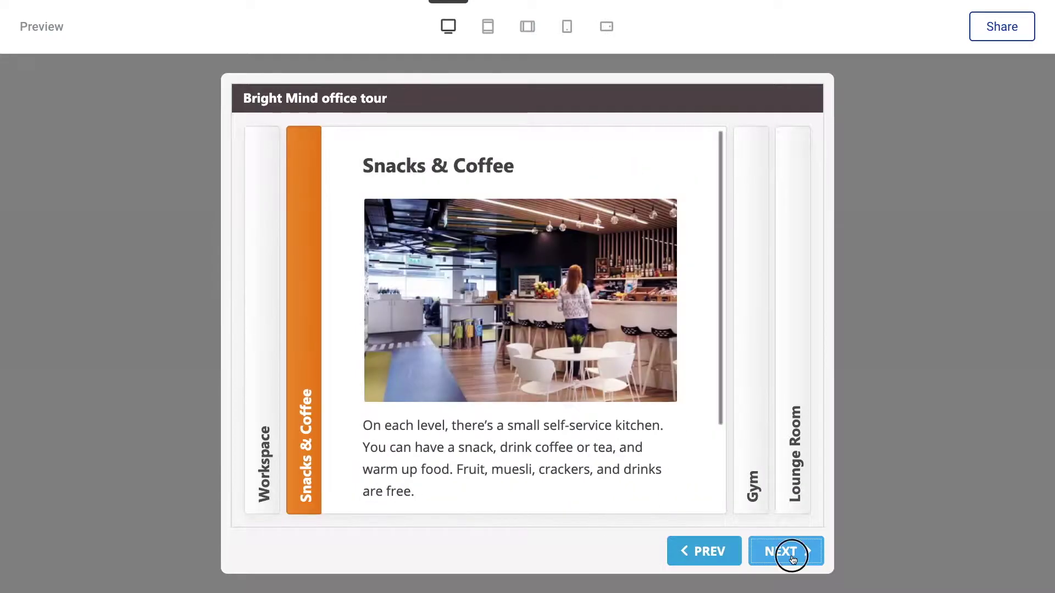
{"action": "left_click", "coordinate": [792, 558]}
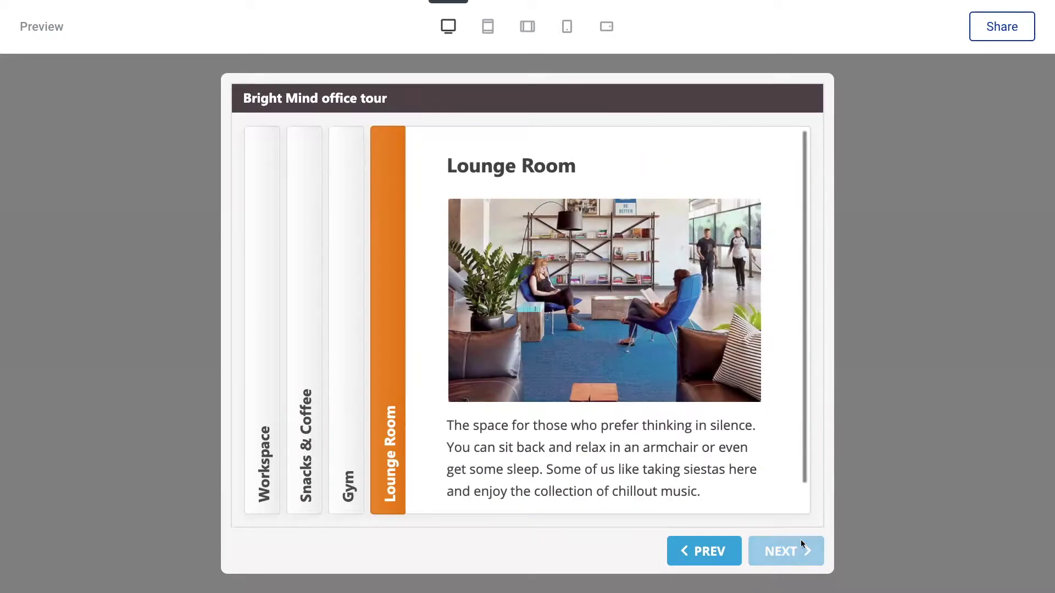
Step: Turn on link sharing for the tour and copy the share link
{"action": "left_click", "coordinate": [992, 43]}
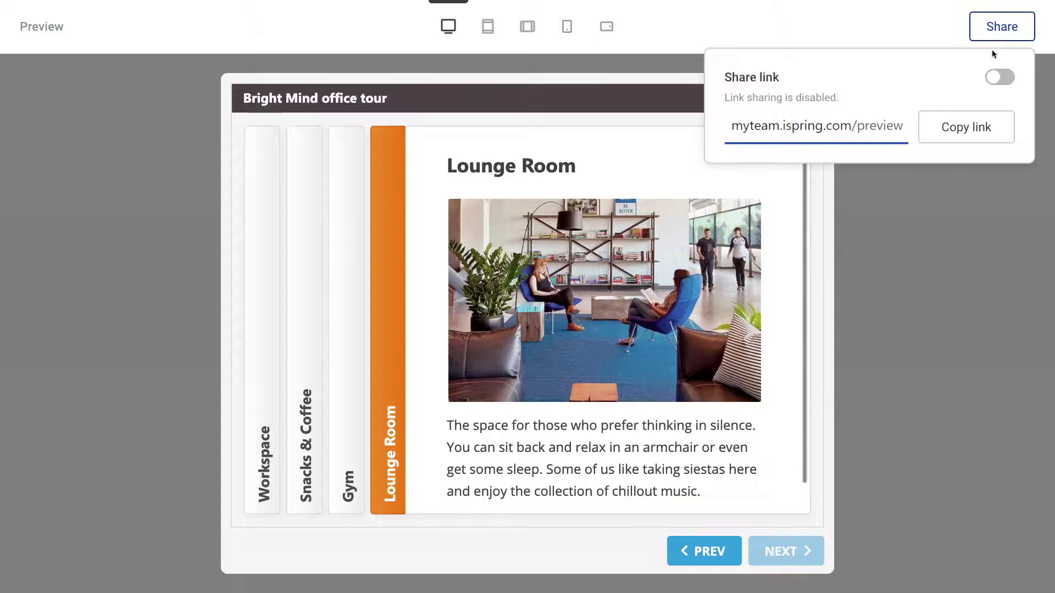
{"action": "left_click", "coordinate": [997, 77]}
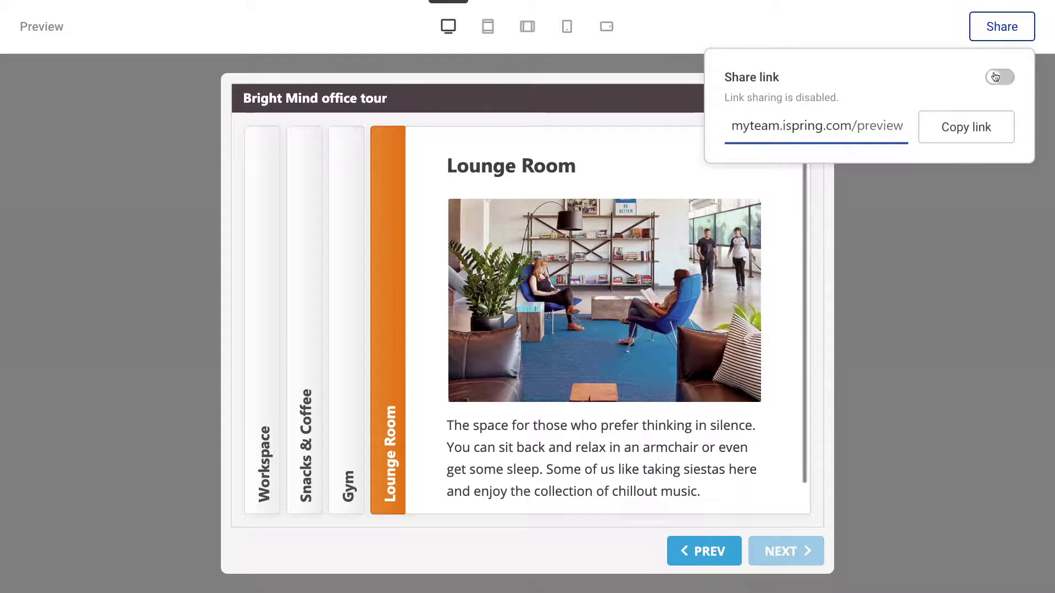
{"action": "left_click", "coordinate": [986, 127]}
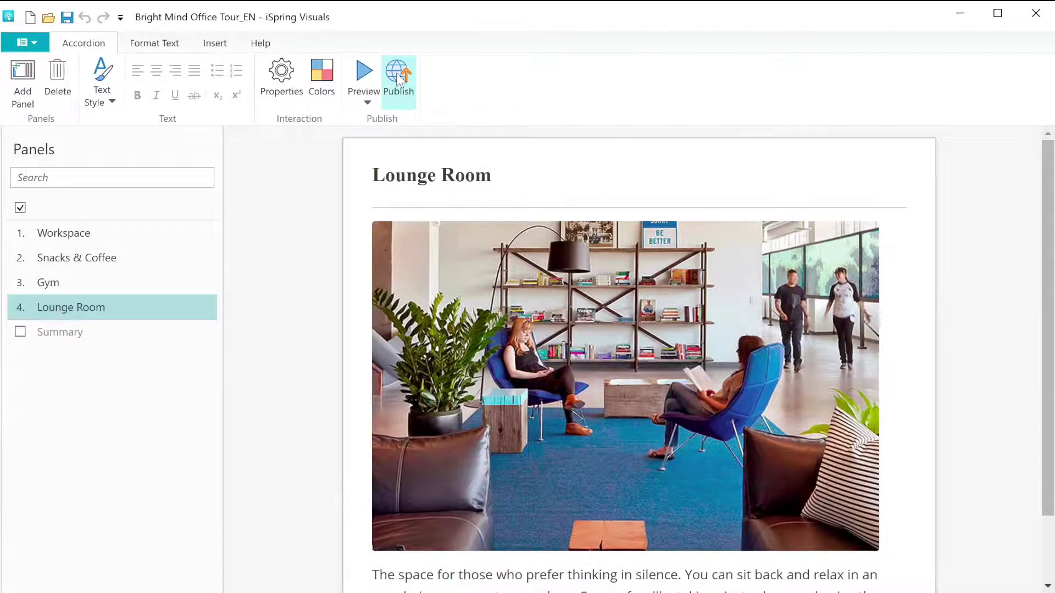
Step: Publish the interaction to My Computer after checking the project name and folder
{"action": "left_click", "coordinate": [398, 78]}
{"action": "left_click", "coordinate": [344, 137]}
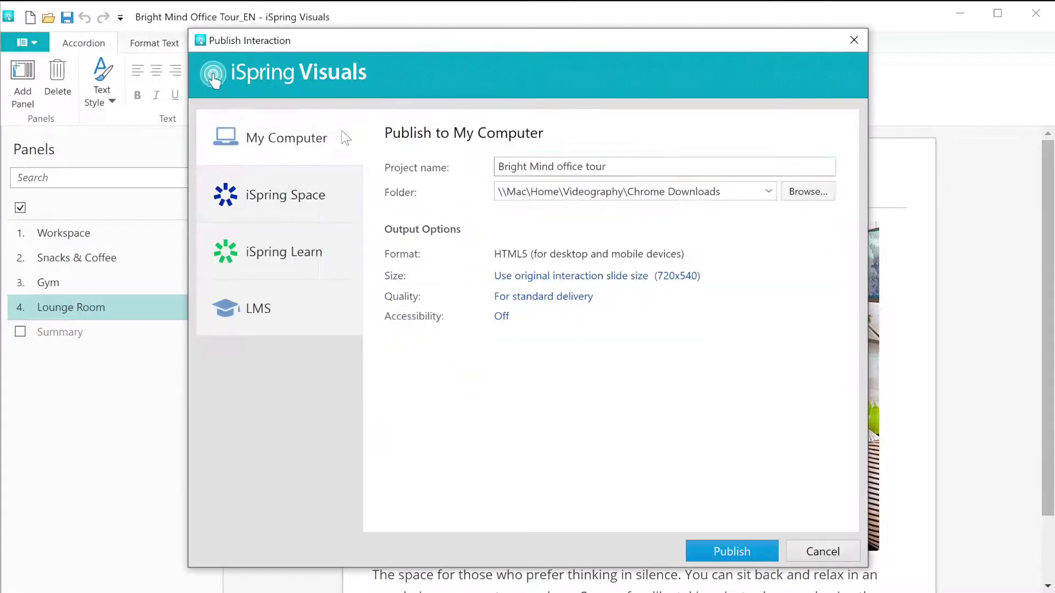
{"action": "left_click", "coordinate": [497, 167]}
{"action": "left_click", "coordinate": [715, 551]}
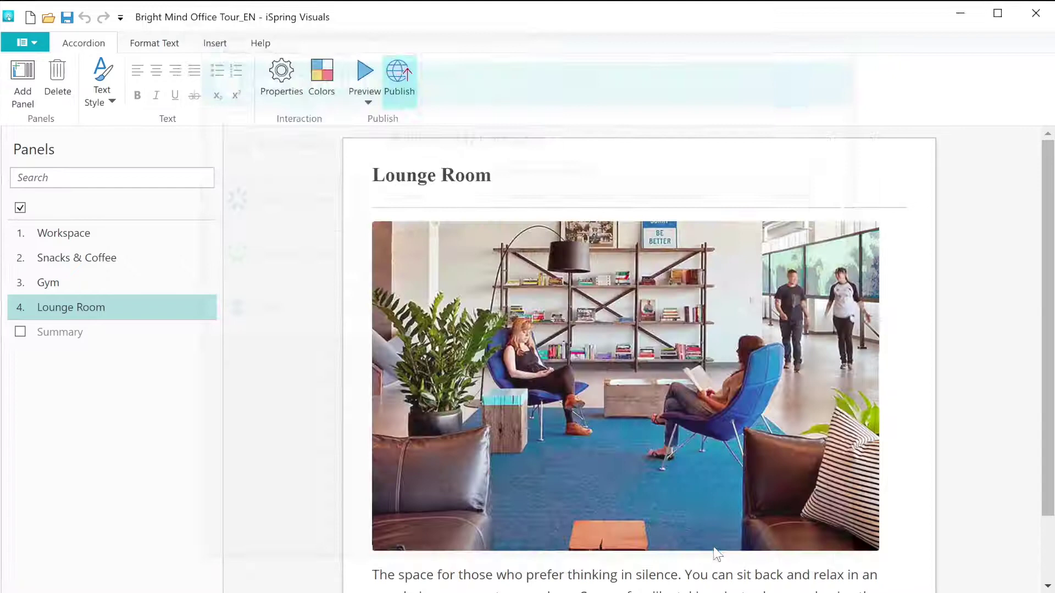